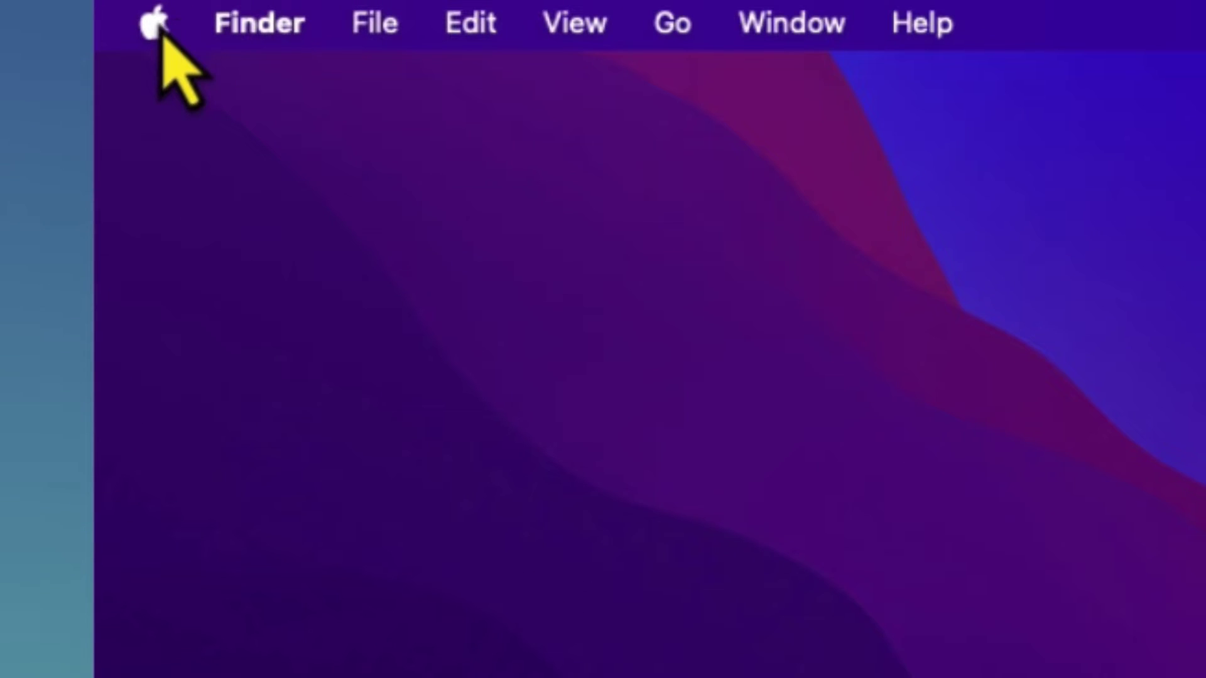
Open System Settings from the Apple menu and go to the Control Centre page.
{"action": "left_click", "coordinate": [154, 24]}
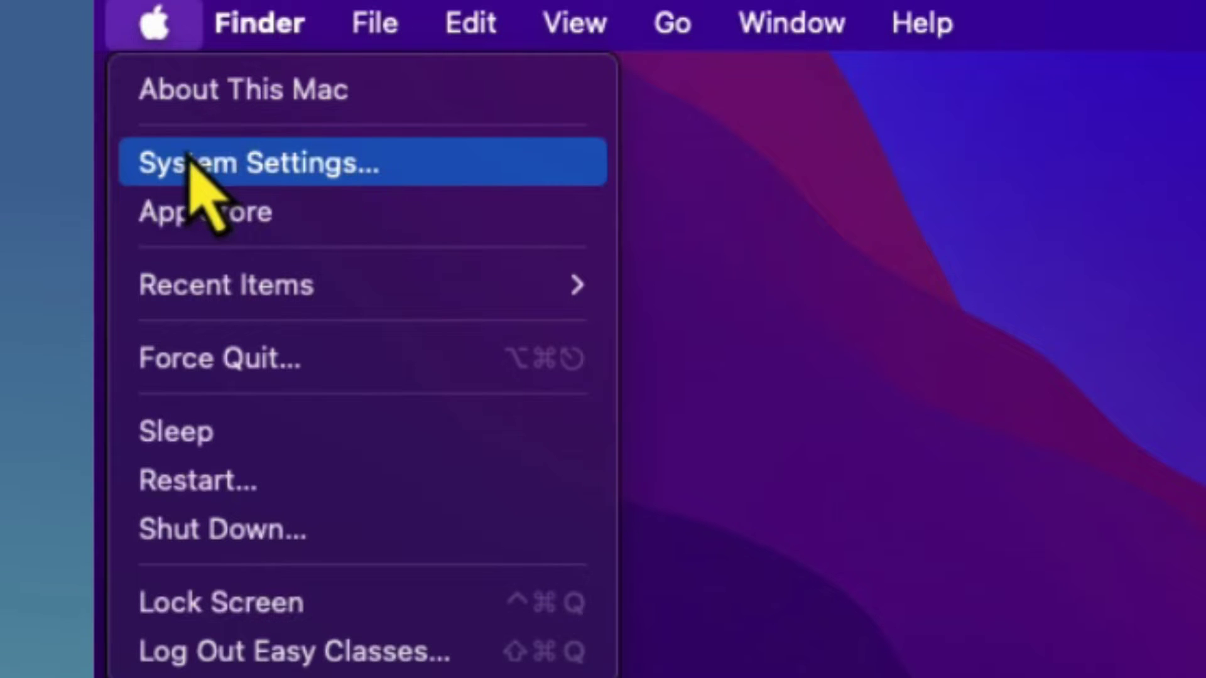
{"action": "left_click", "coordinate": [190, 159]}
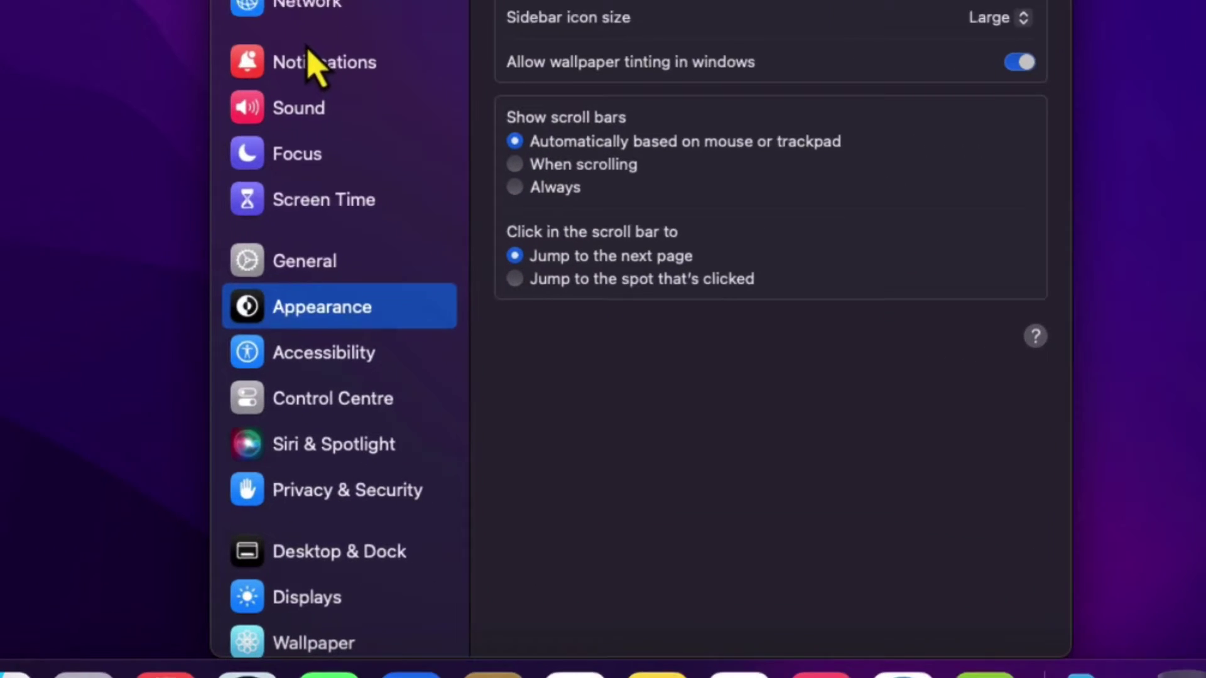
{"action": "left_click", "coordinate": [292, 403]}
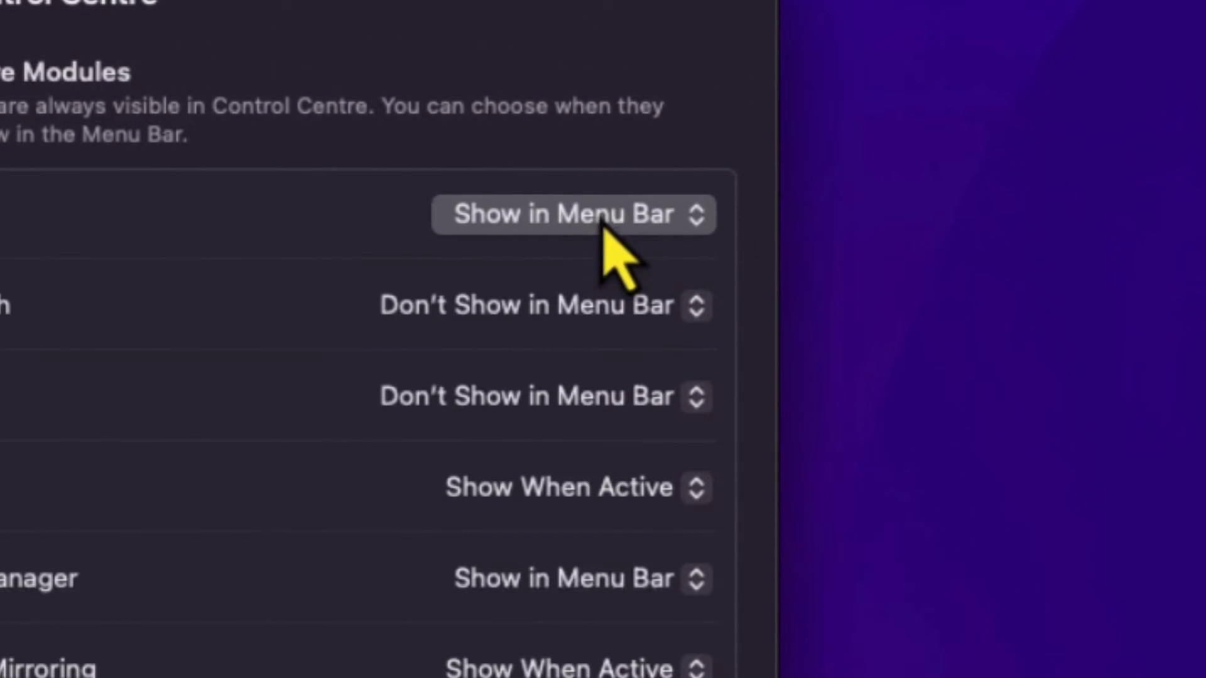
{"action": "left_click", "coordinate": [602, 221]}
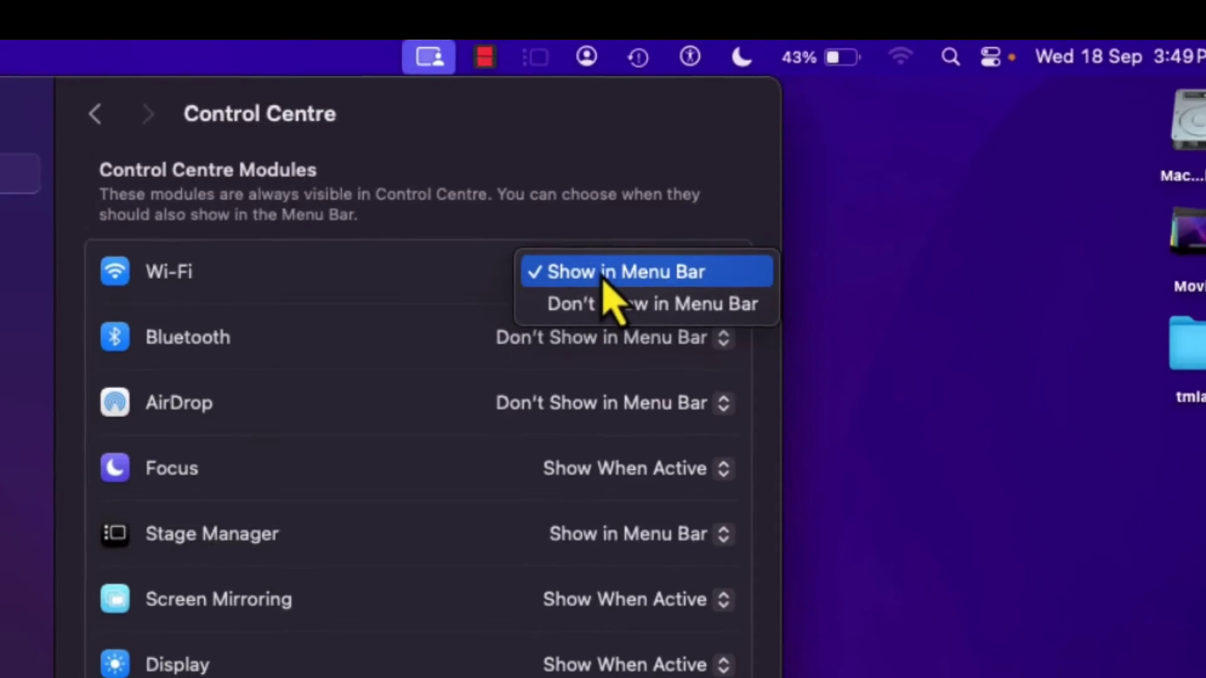
{"action": "left_click", "coordinate": [603, 277]}
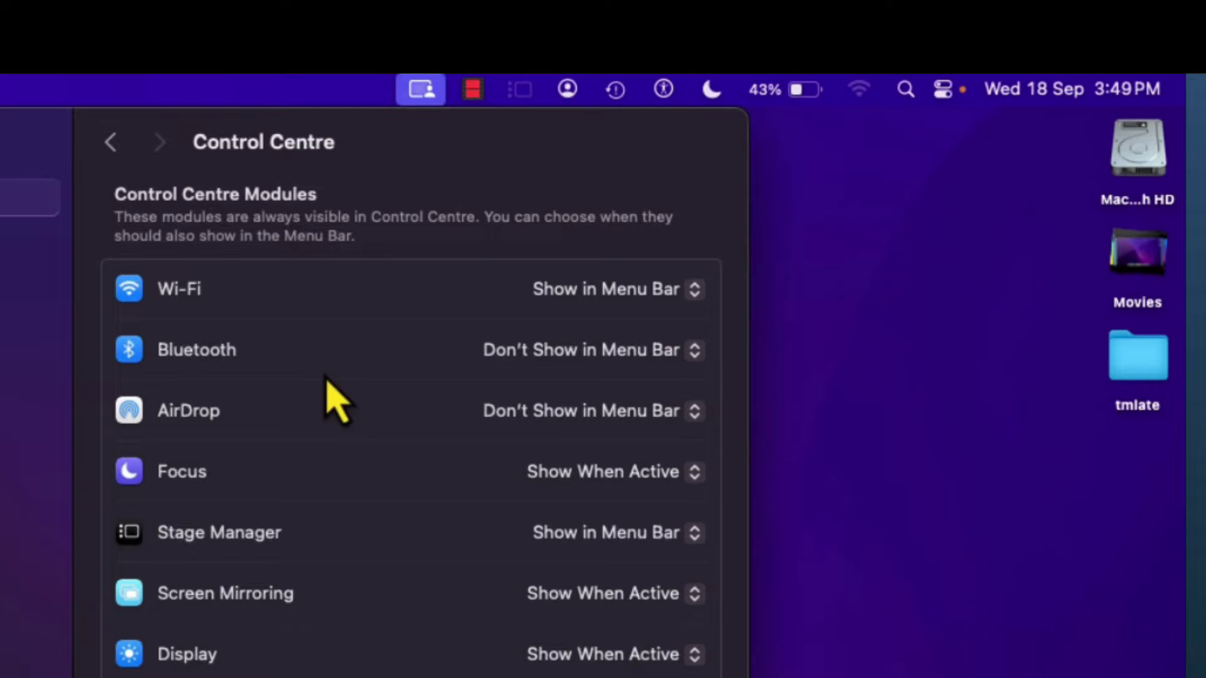
{"action": "left_click", "coordinate": [591, 295]}
{"action": "left_click", "coordinate": [573, 318]}
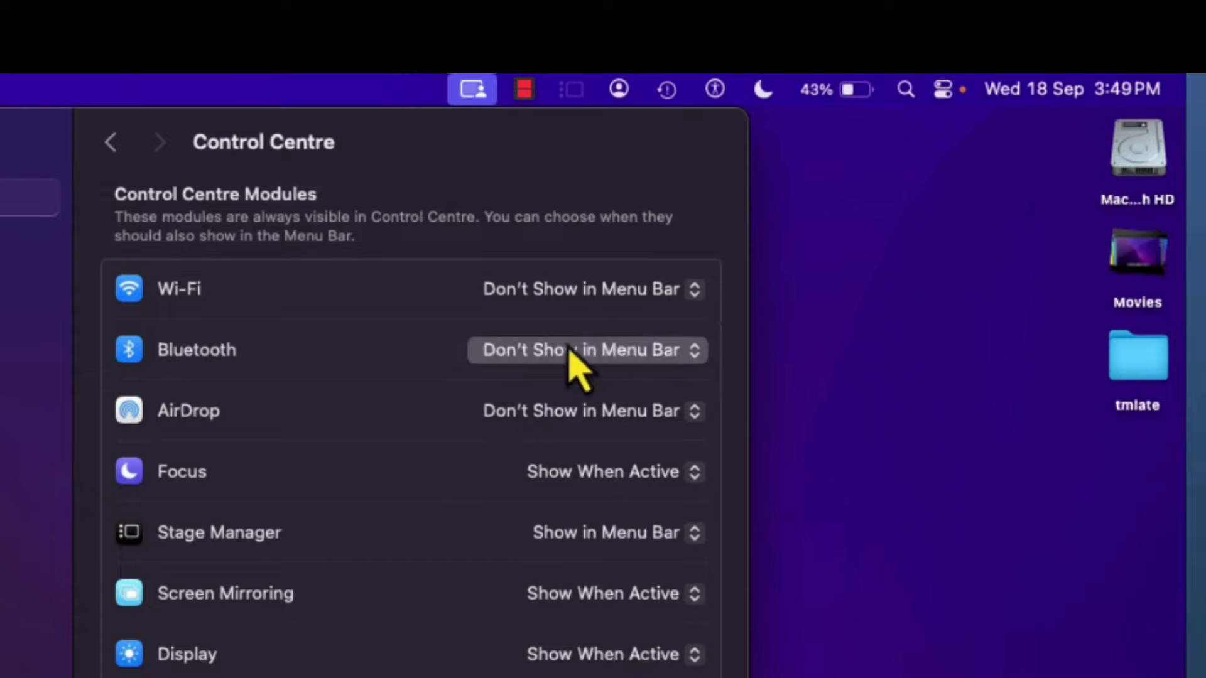
{"action": "left_click", "coordinate": [574, 308]}
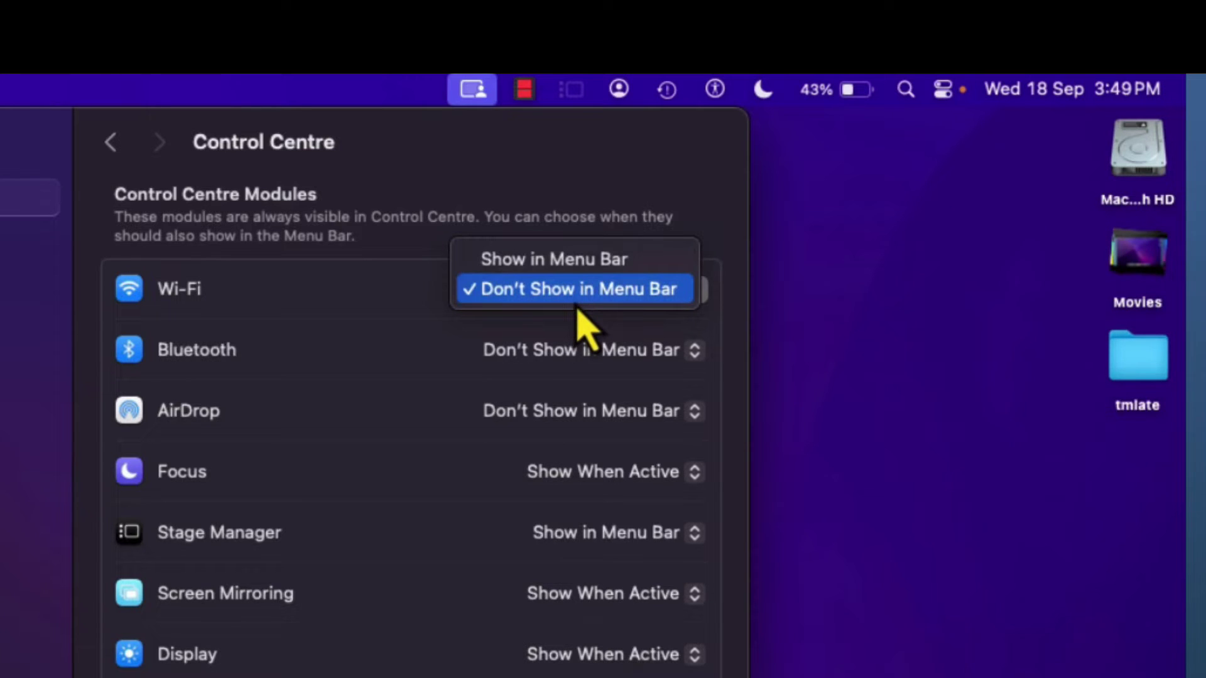
{"action": "left_click", "coordinate": [564, 264]}
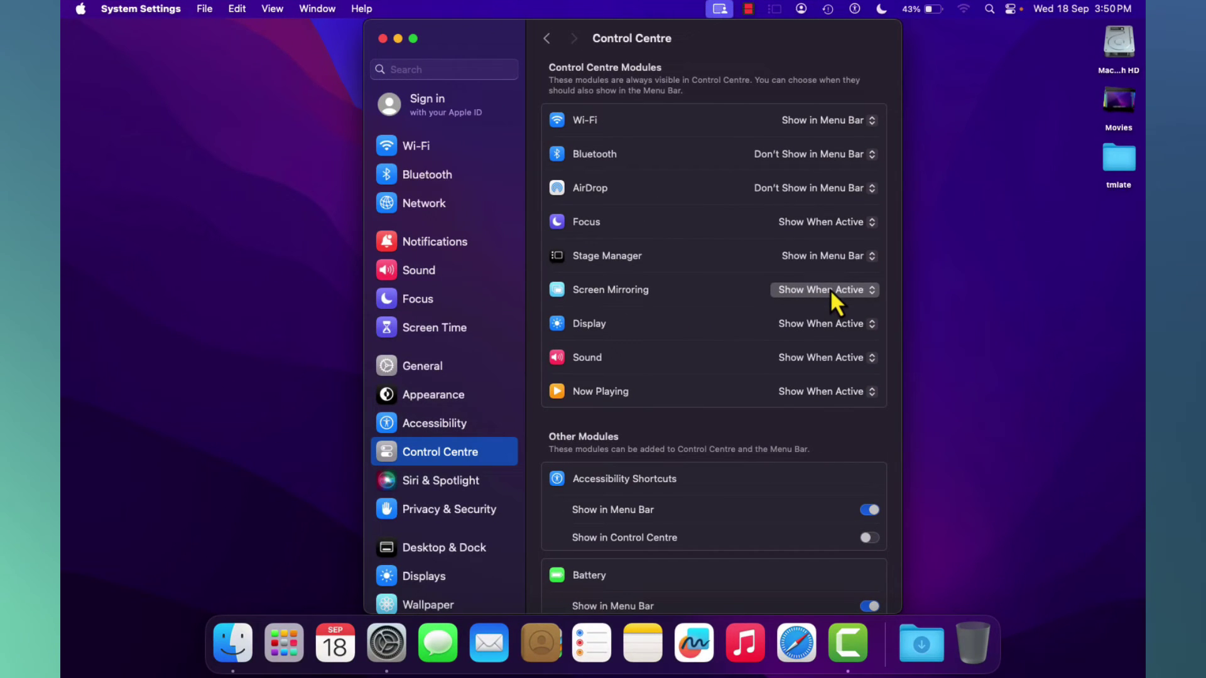
{"action": "left_click", "coordinate": [830, 289]}
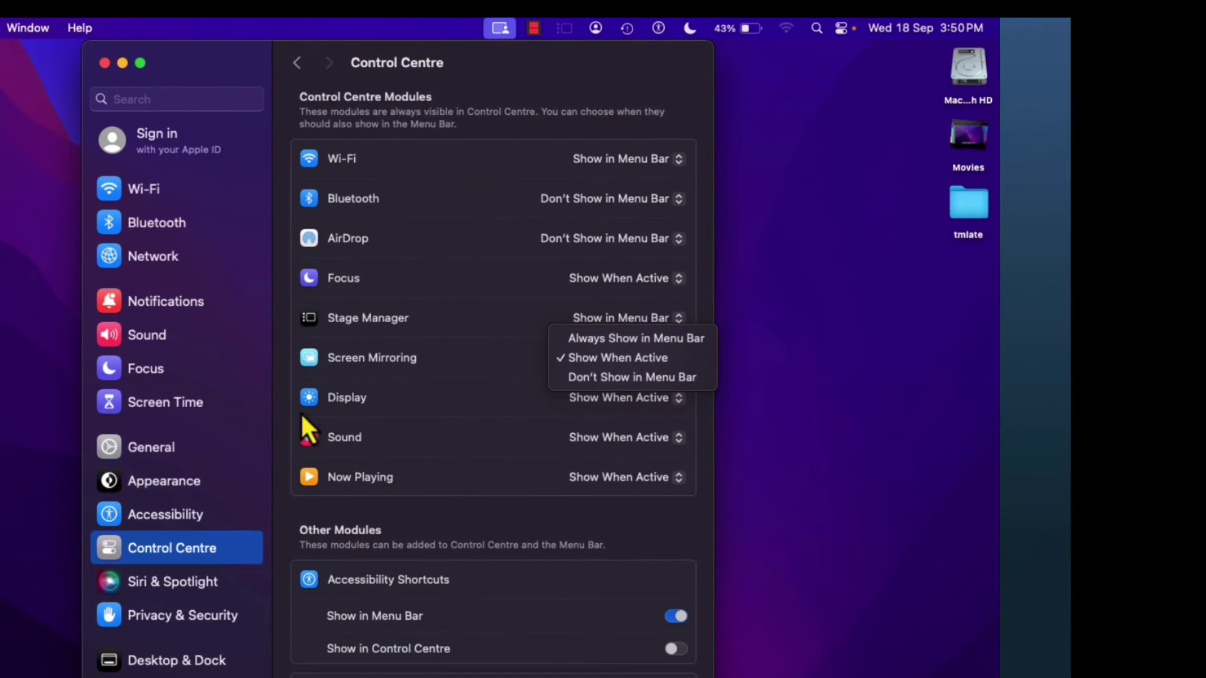
{"action": "left_click", "coordinate": [610, 346]}
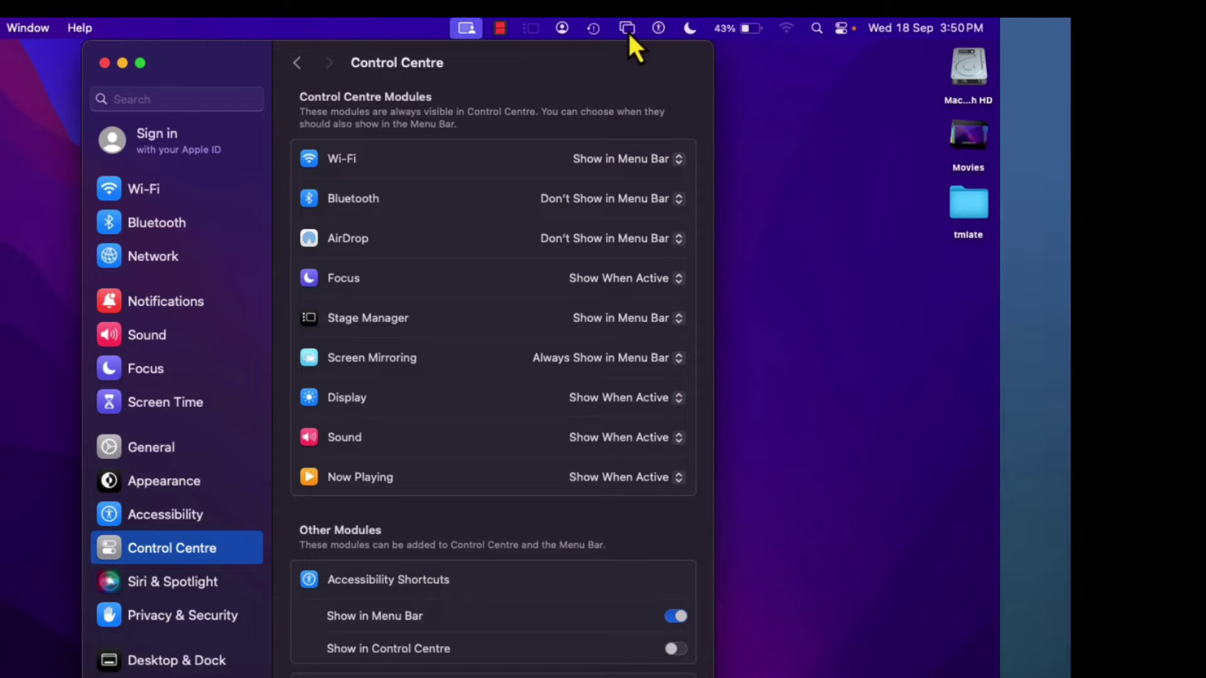
{"action": "left_click", "coordinate": [557, 363]}
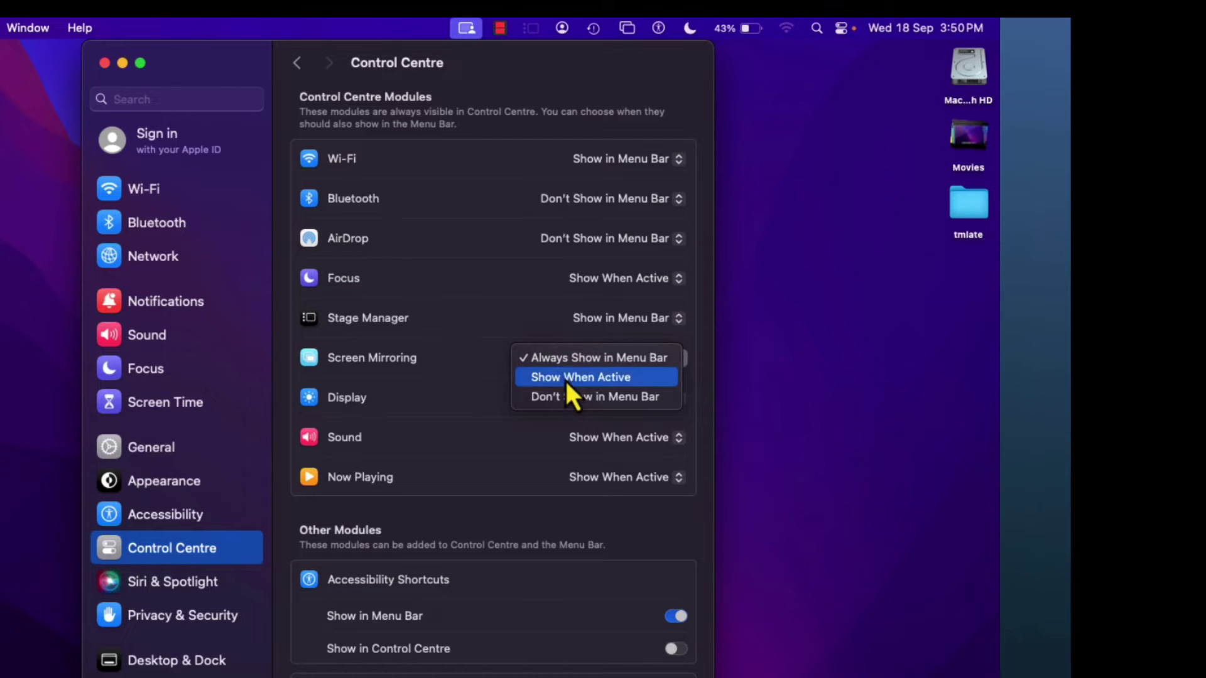
{"action": "left_click", "coordinate": [564, 378]}
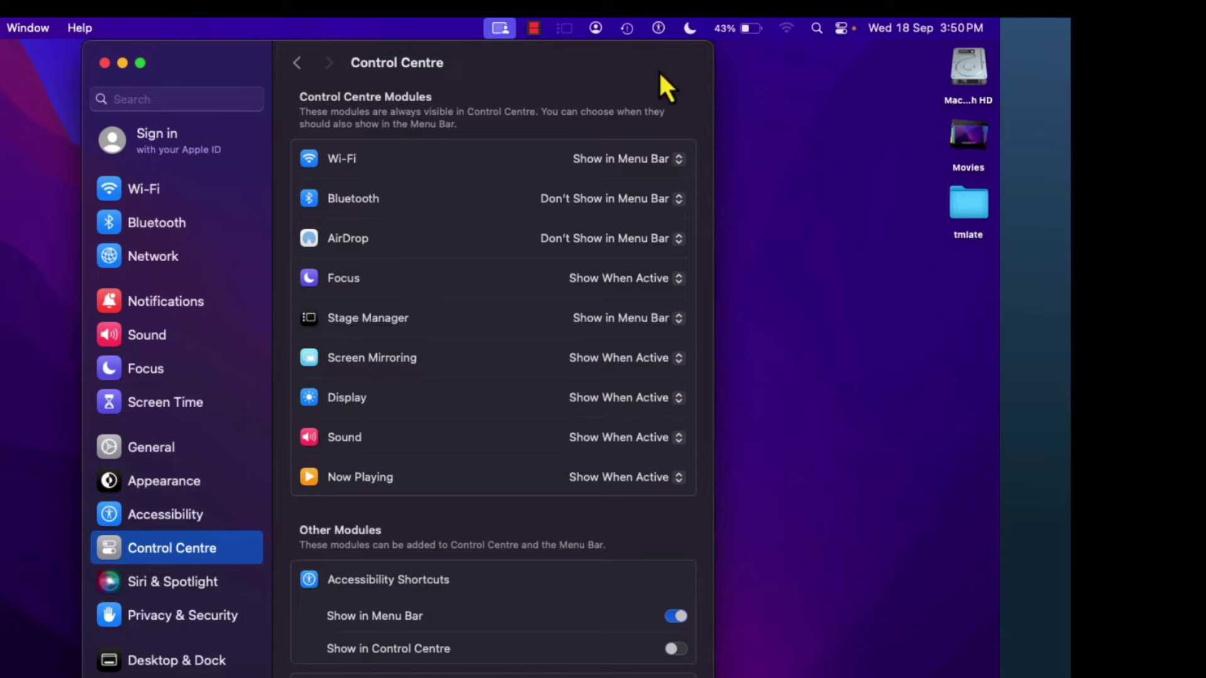
{"action": "left_click", "coordinate": [631, 355]}
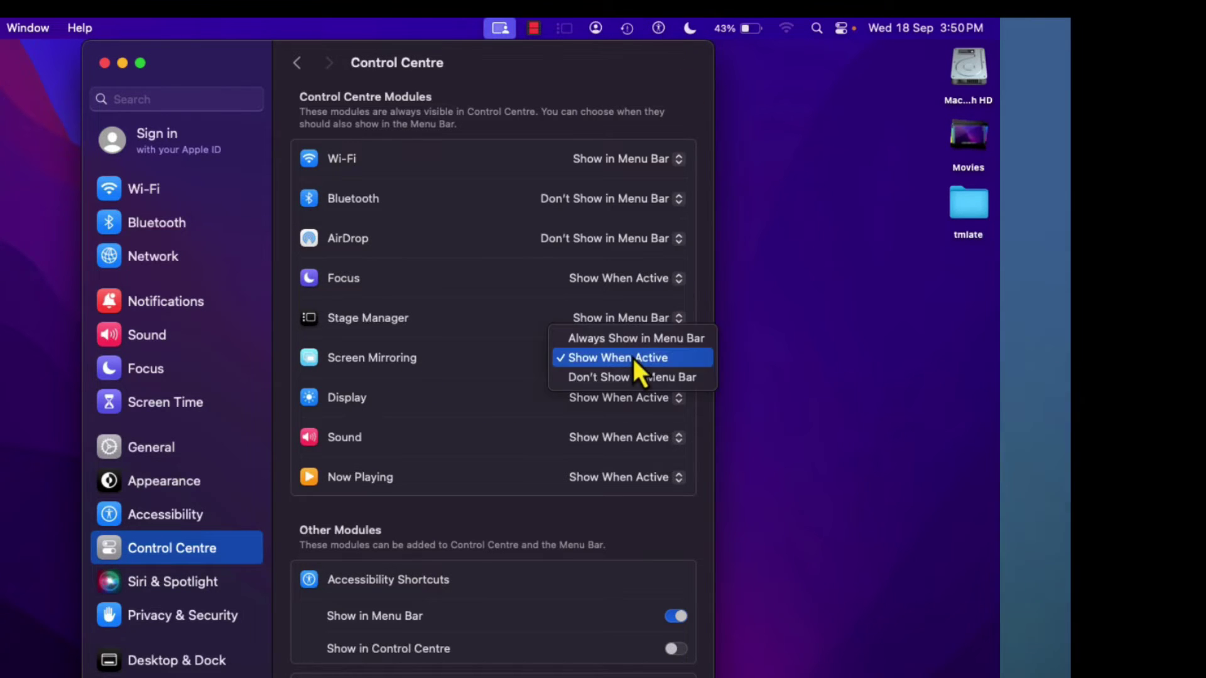
{"action": "left_click", "coordinate": [624, 378]}
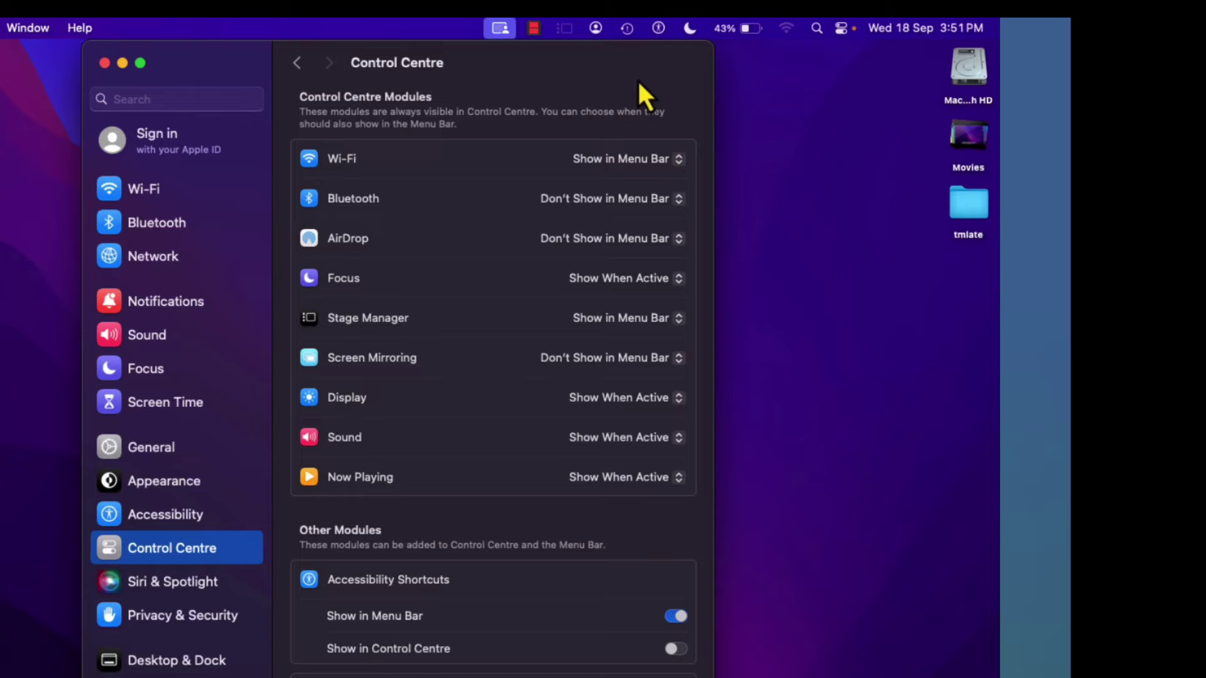
{"action": "left_click", "coordinate": [591, 367]}
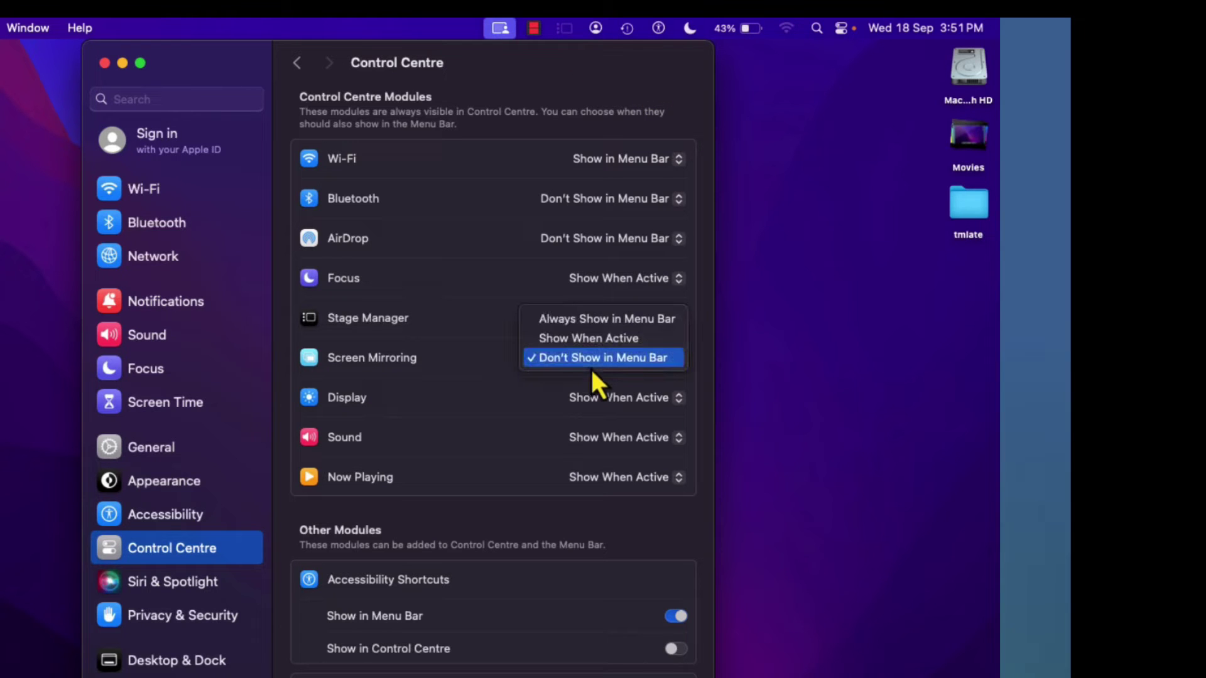
{"action": "left_click", "coordinate": [594, 341]}
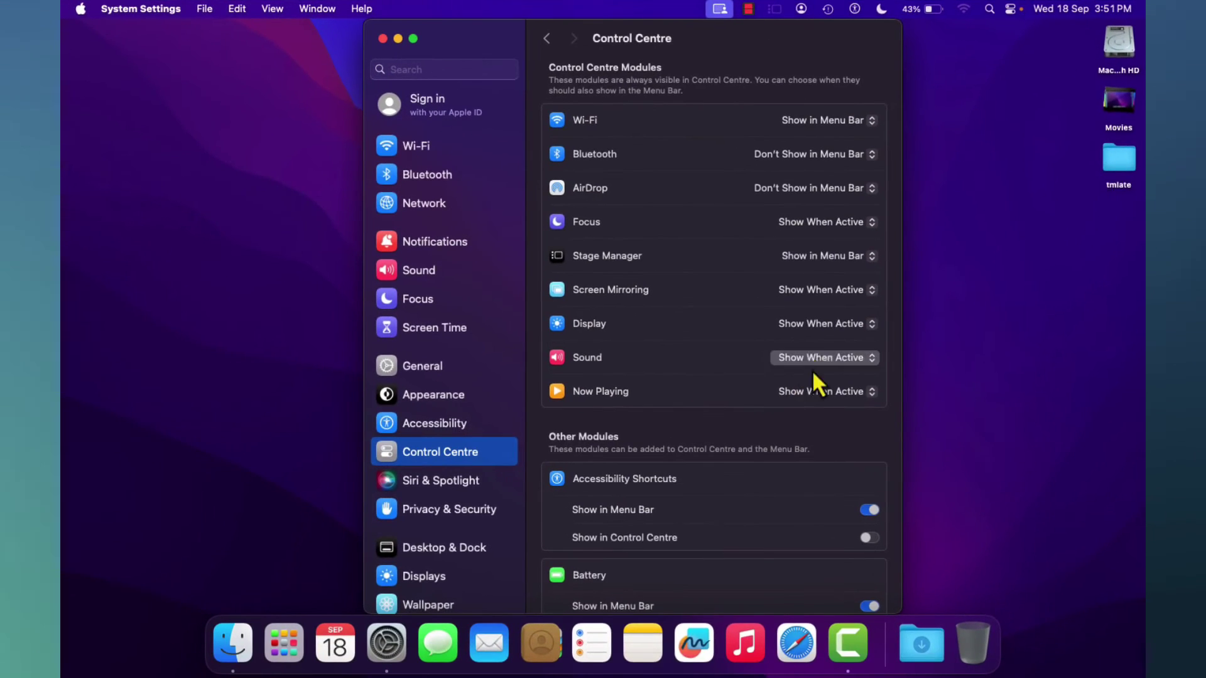
{"action": "left_click", "coordinate": [818, 326]}
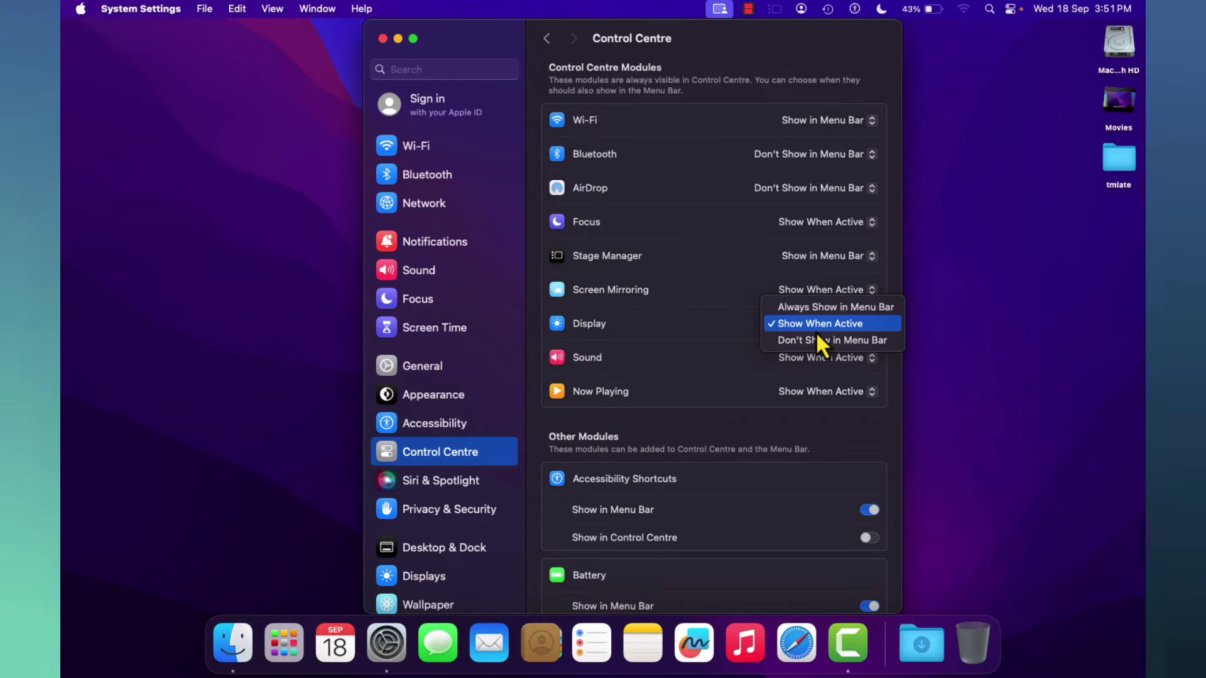
{"action": "left_click", "coordinate": [816, 325]}
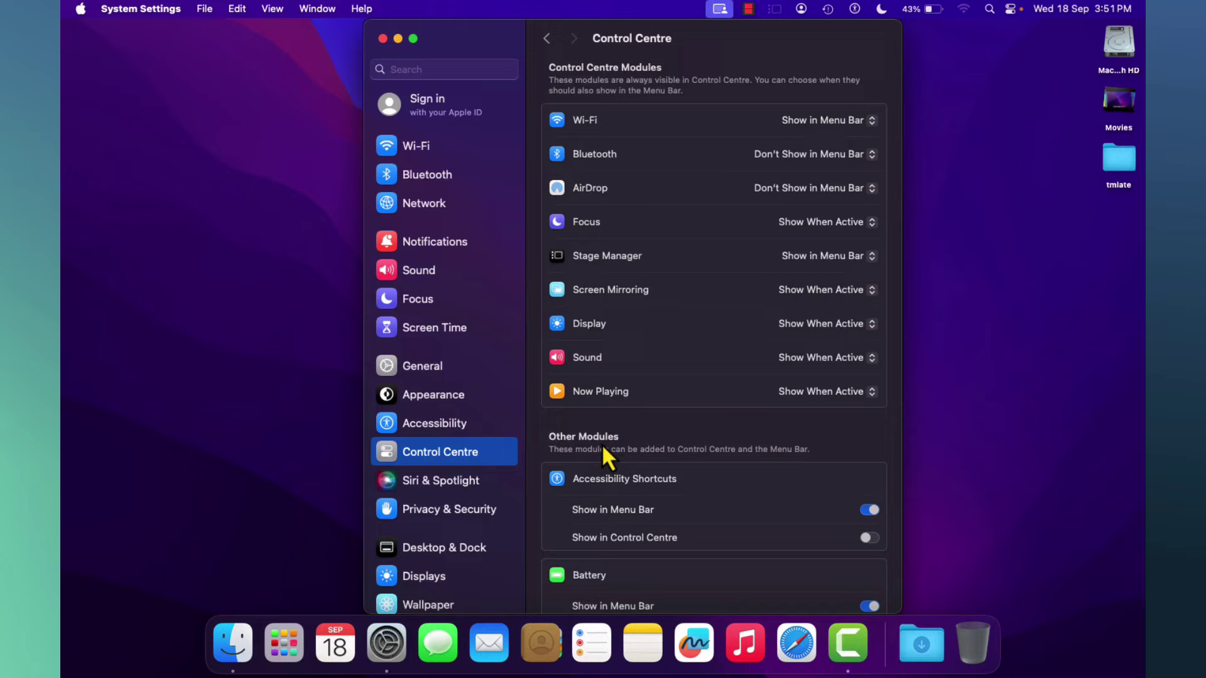
Add Accessibility Shortcuts to Control Centre and check that its module appears there.
{"action": "scroll", "coordinate": [602, 444], "scroll_direction": "down", "scroll_amount": 3}
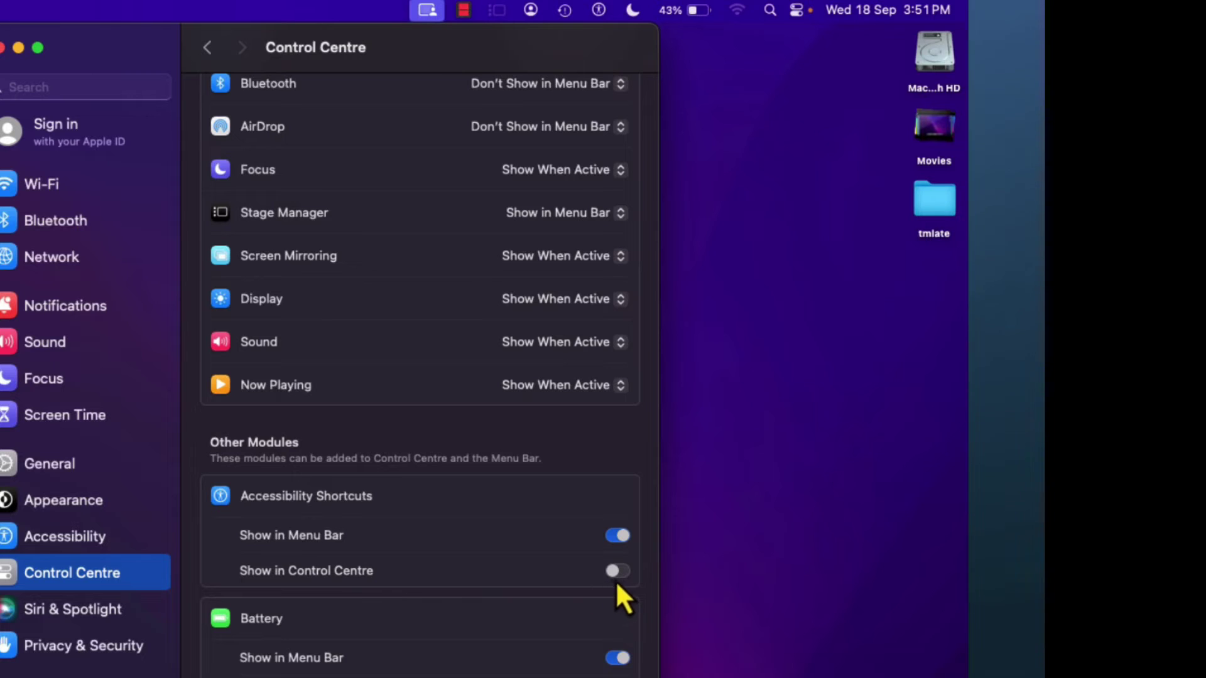
{"action": "left_click", "coordinate": [797, 10]}
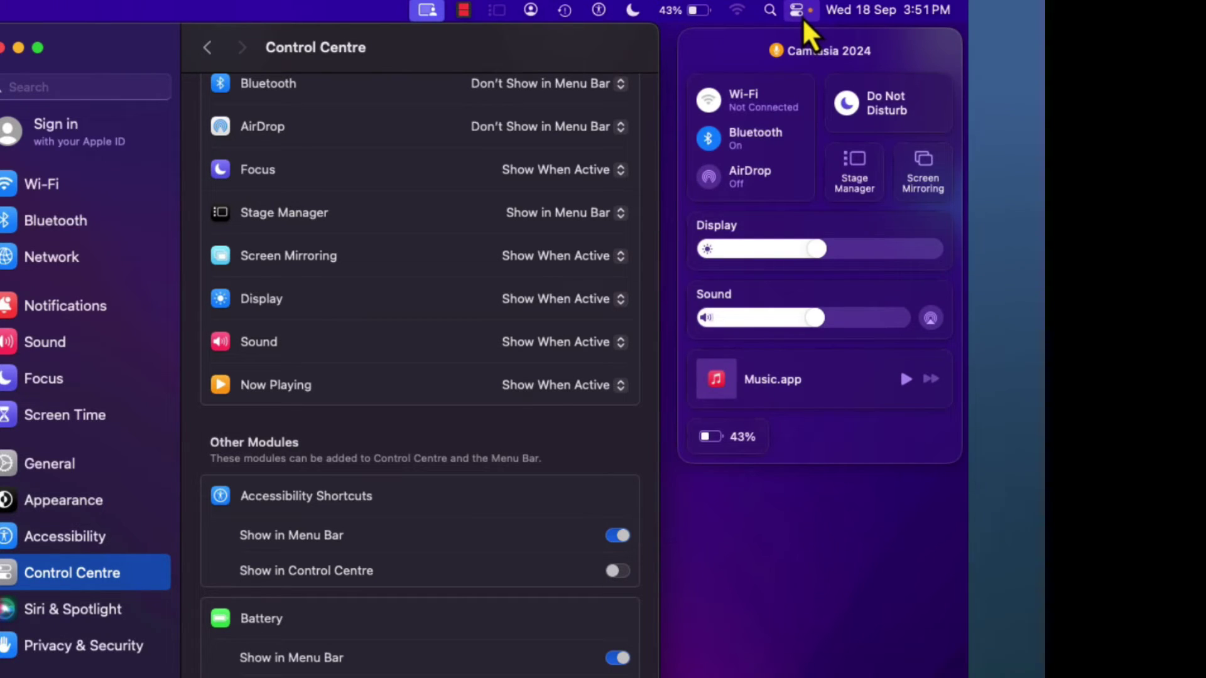
{"action": "left_click", "coordinate": [805, 16]}
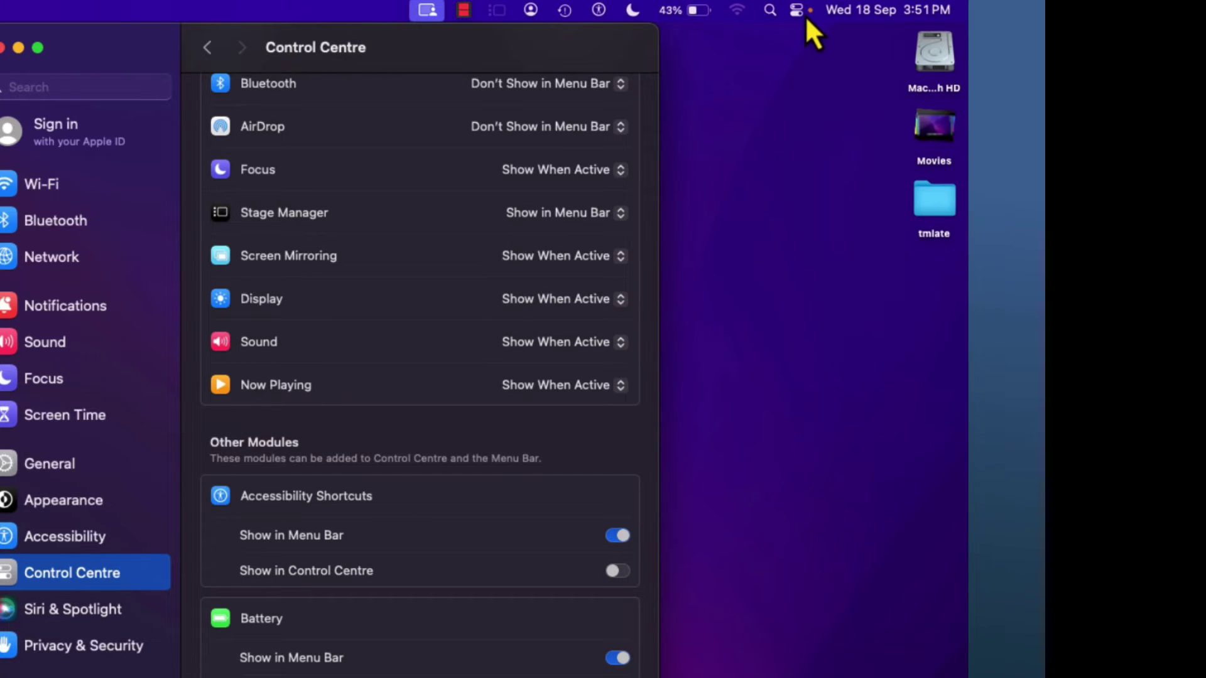
{"action": "left_click", "coordinate": [805, 16]}
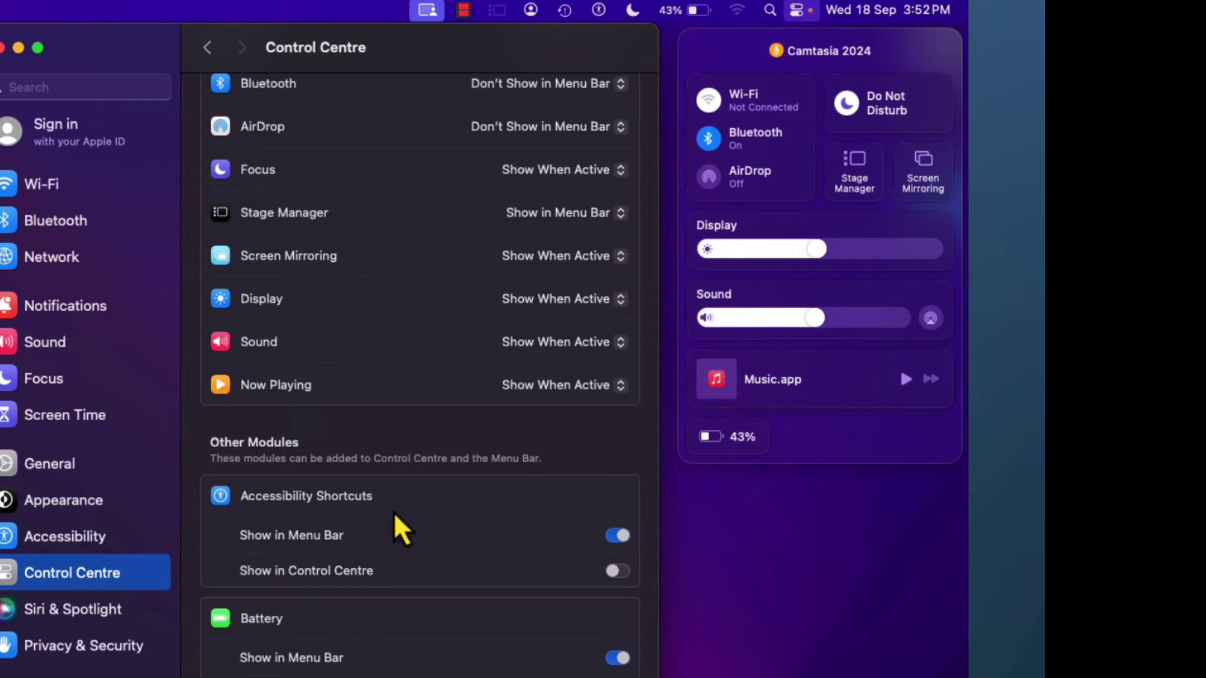
{"action": "left_click", "coordinate": [583, 565]}
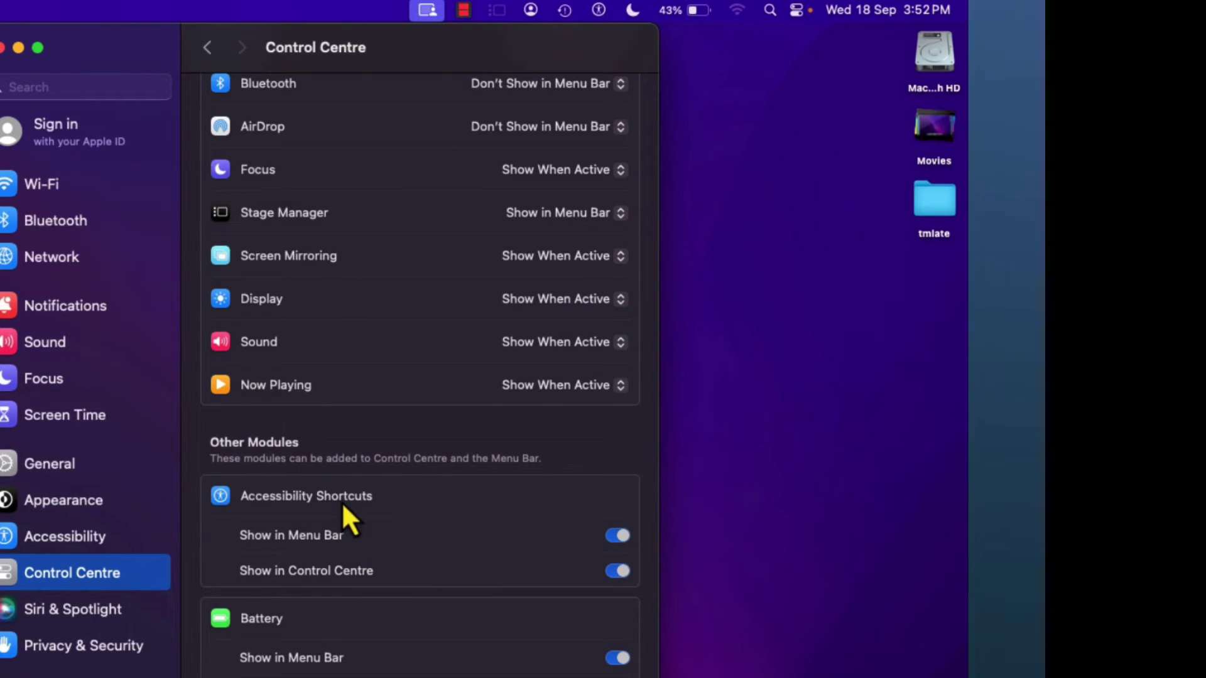
{"action": "left_click", "coordinate": [803, 10]}
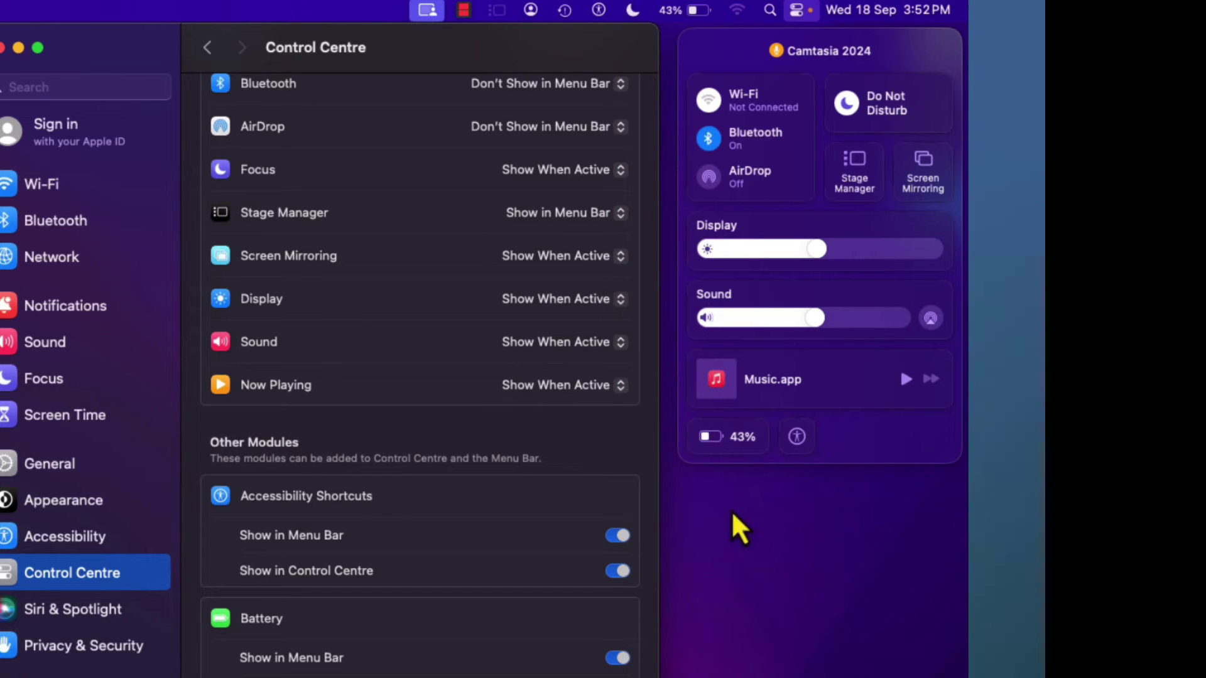
Remove Accessibility Shortcuts from Control Centre again and confirm it is gone, keeping it in the menu bar.
{"action": "left_click", "coordinate": [616, 573]}
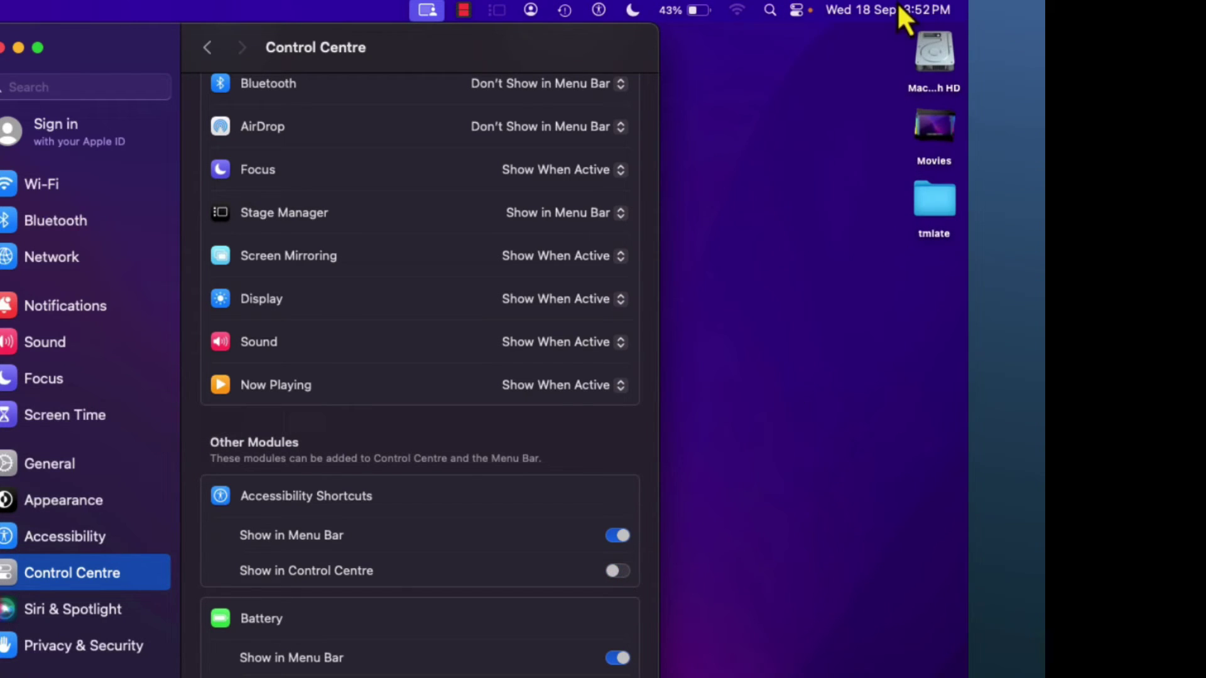
{"action": "left_click", "coordinate": [798, 10]}
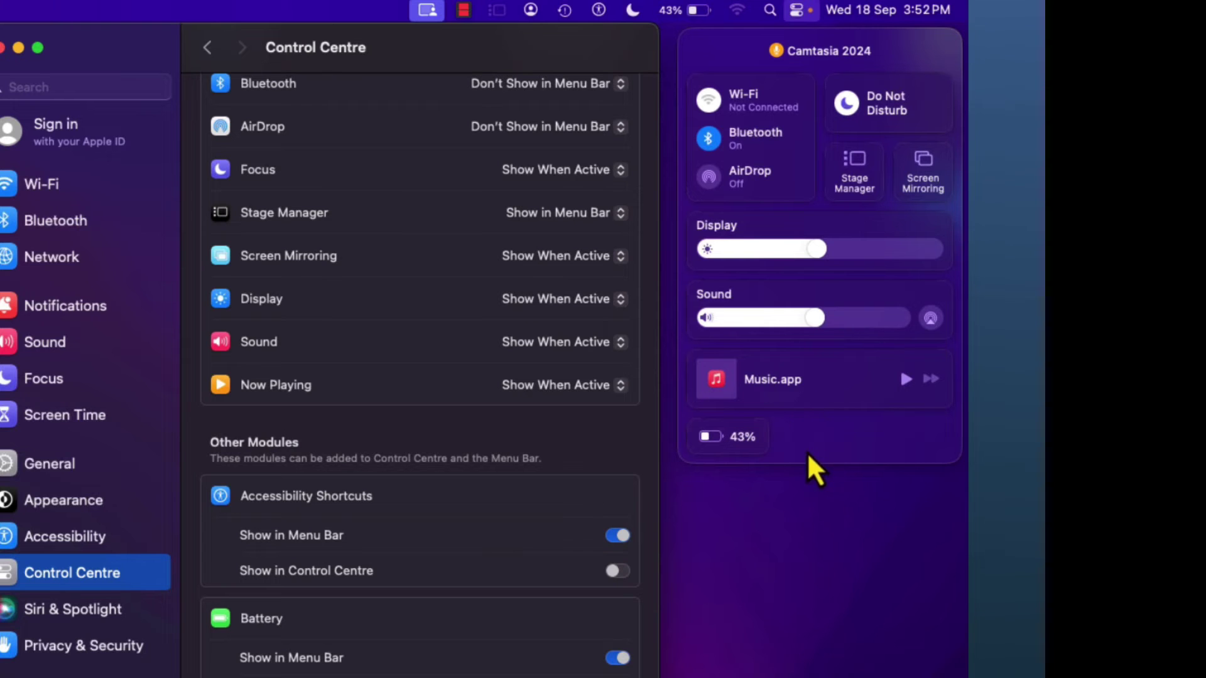
{"action": "left_click", "coordinate": [492, 578]}
{"action": "scroll", "coordinate": [492, 578], "scroll_direction": "down", "scroll_amount": 3}
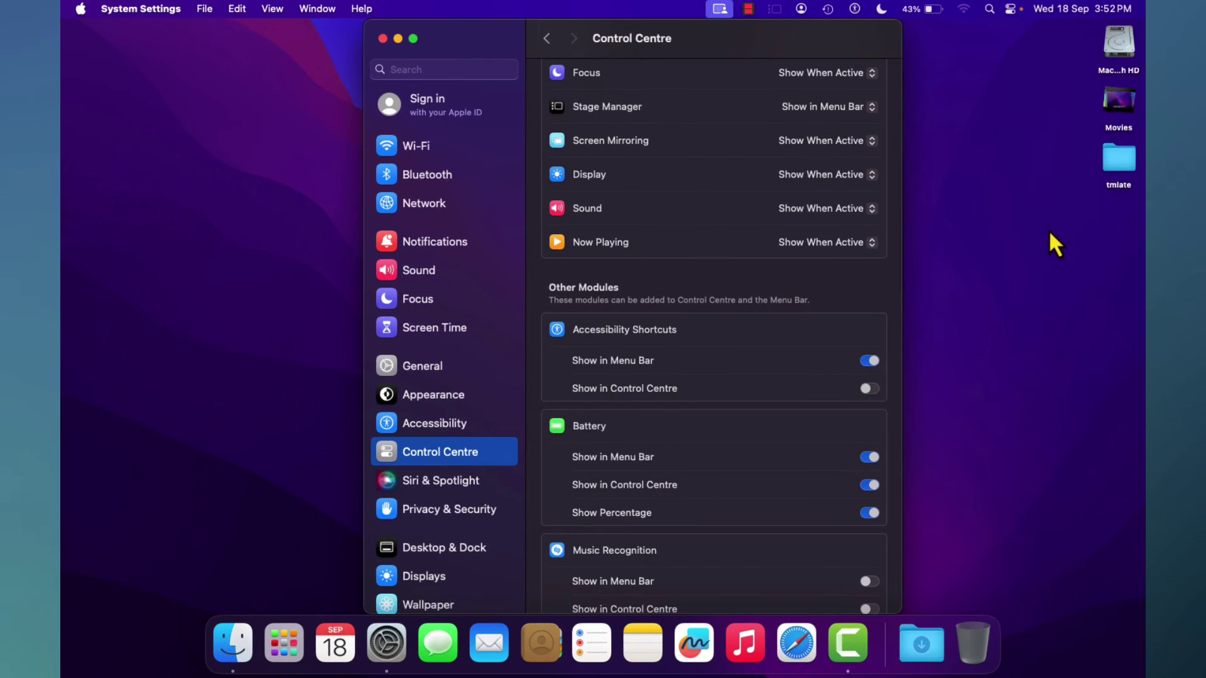
Keep Battery's Show Percentage on, with 43% beside the battery, and turn off its Show in Control Centre.
{"action": "left_click", "coordinate": [1010, 8]}
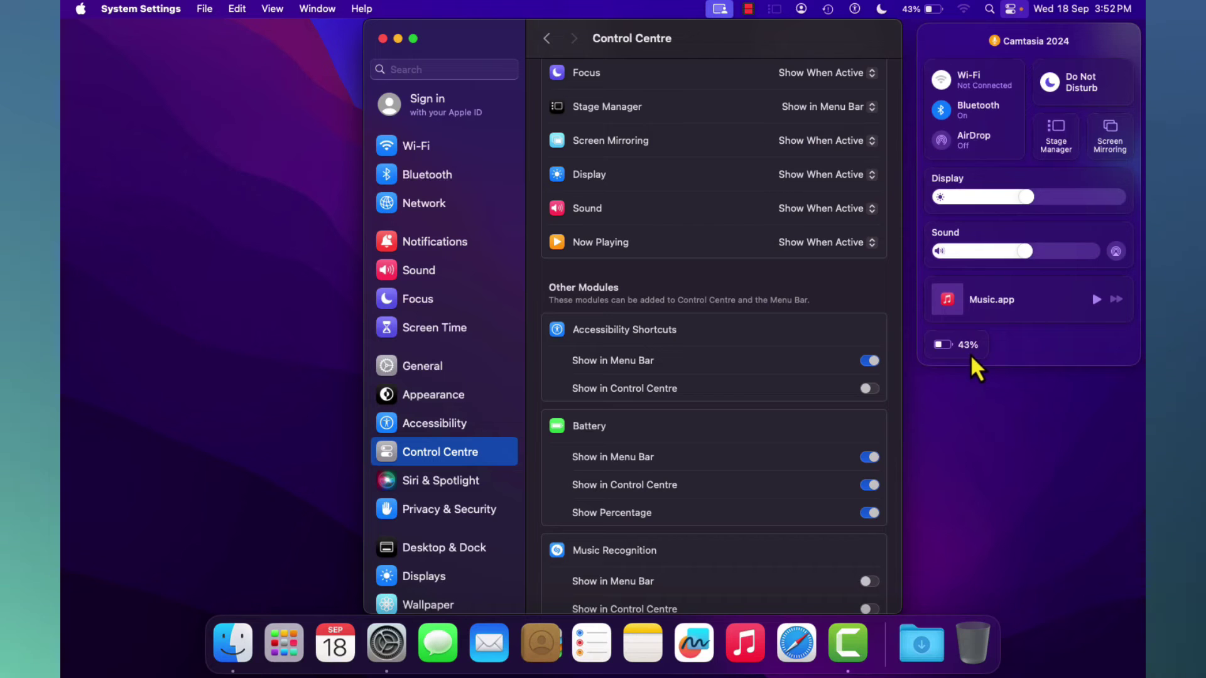
{"action": "left_click", "coordinate": [869, 520]}
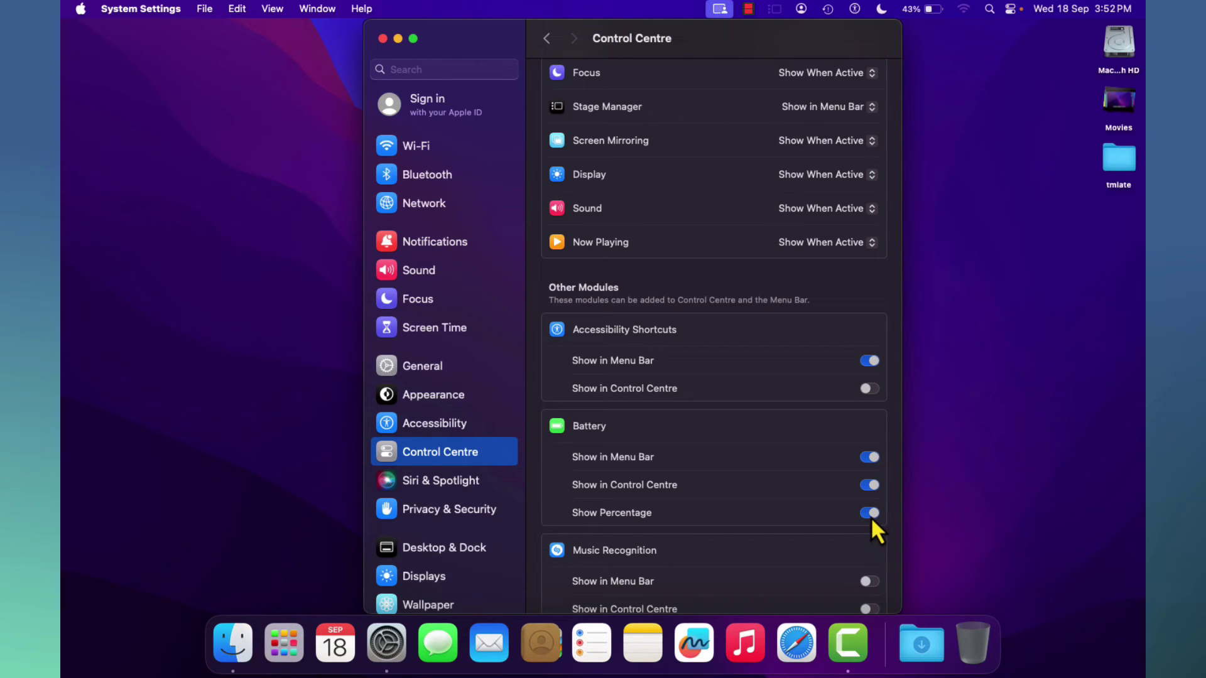
{"action": "left_click", "coordinate": [871, 515]}
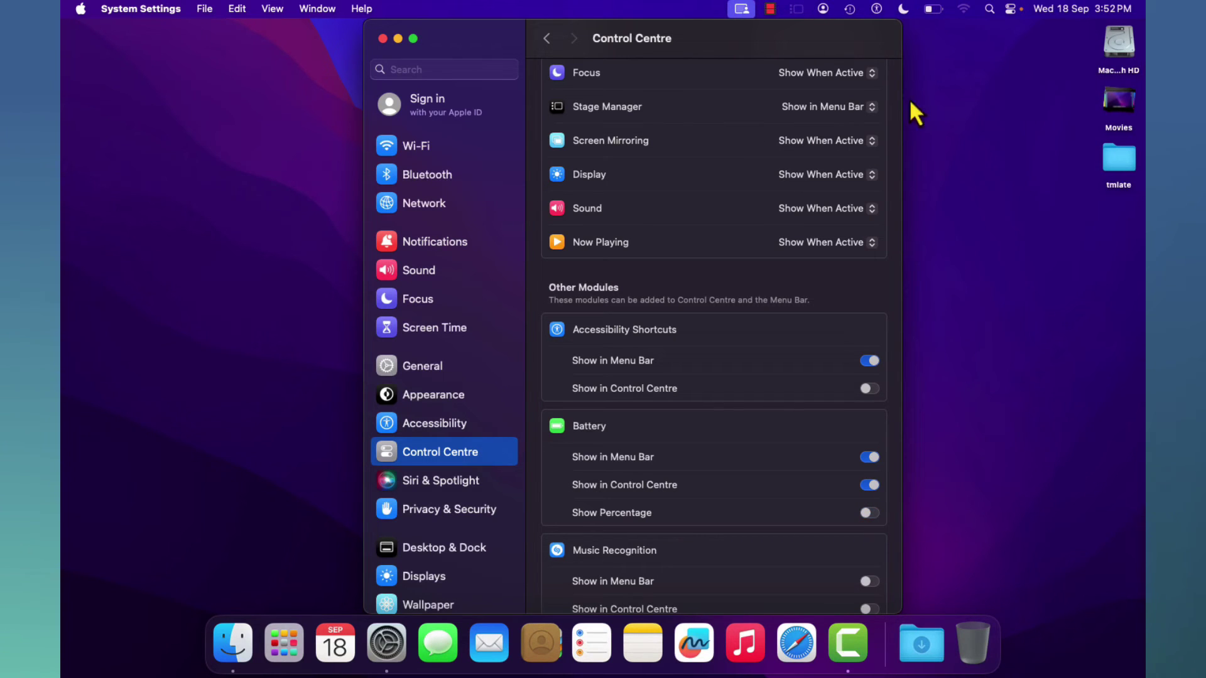
{"action": "left_click", "coordinate": [870, 514]}
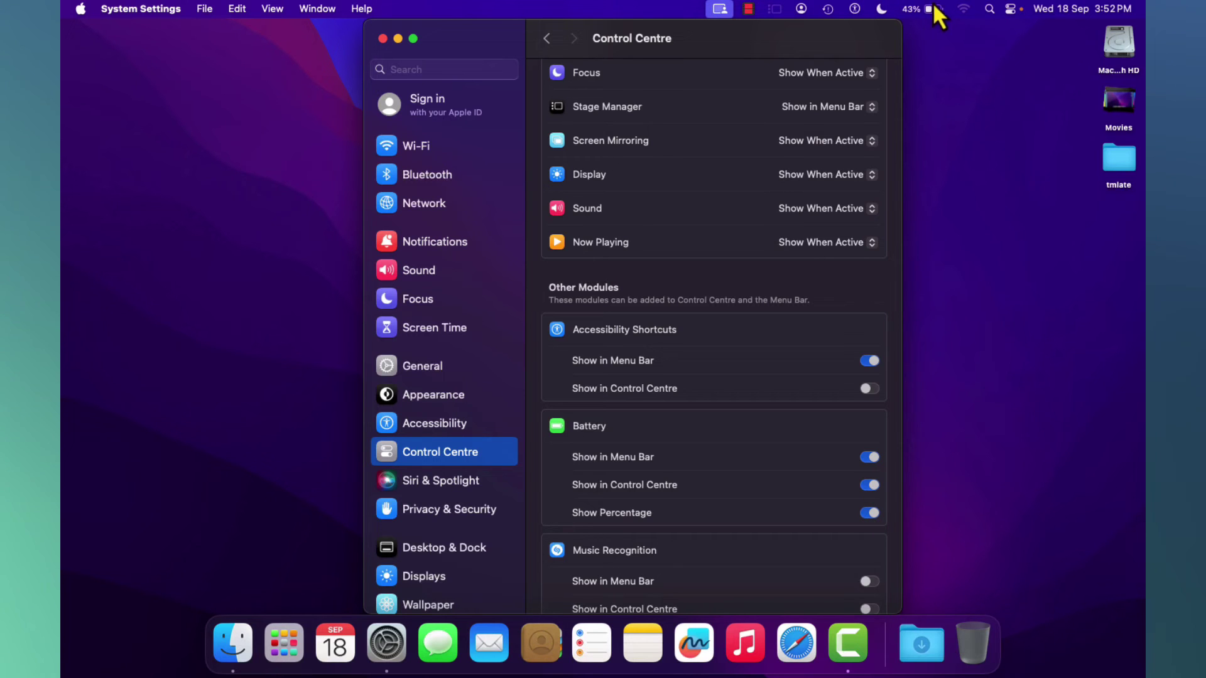
{"action": "left_click", "coordinate": [869, 484]}
{"action": "scroll", "coordinate": [778, 490], "scroll_direction": "down", "scroll_amount": 3}
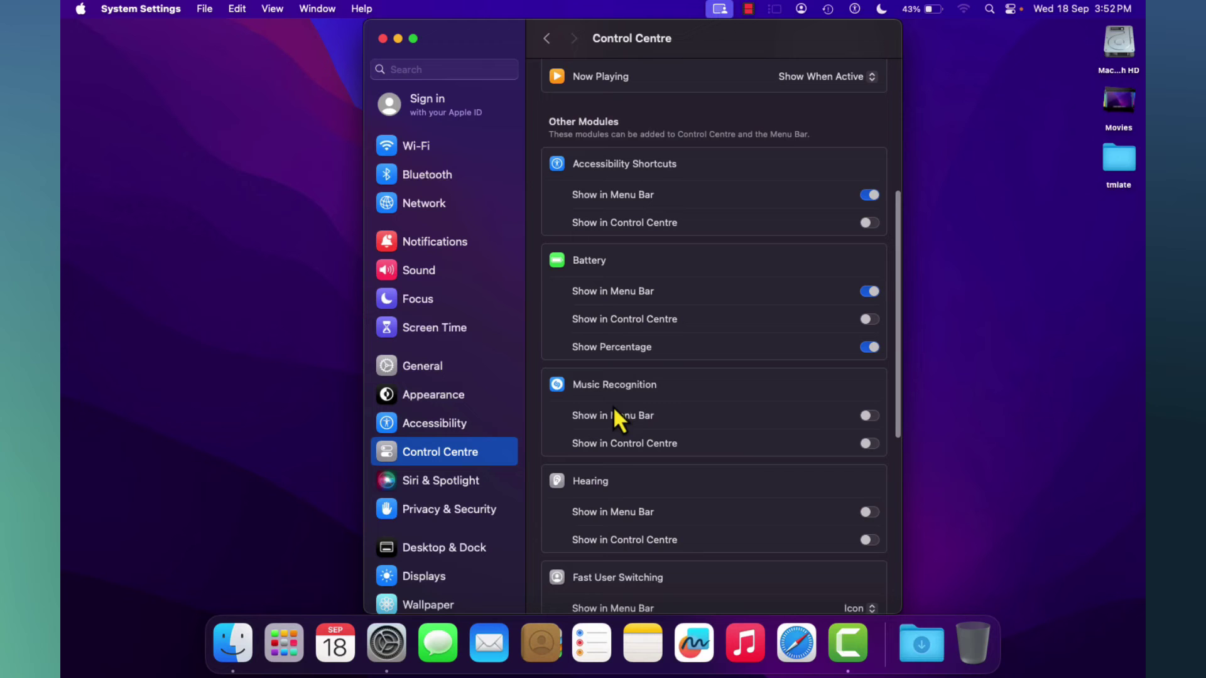
{"action": "scroll", "coordinate": [607, 521], "scroll_direction": "down", "scroll_amount": 2}
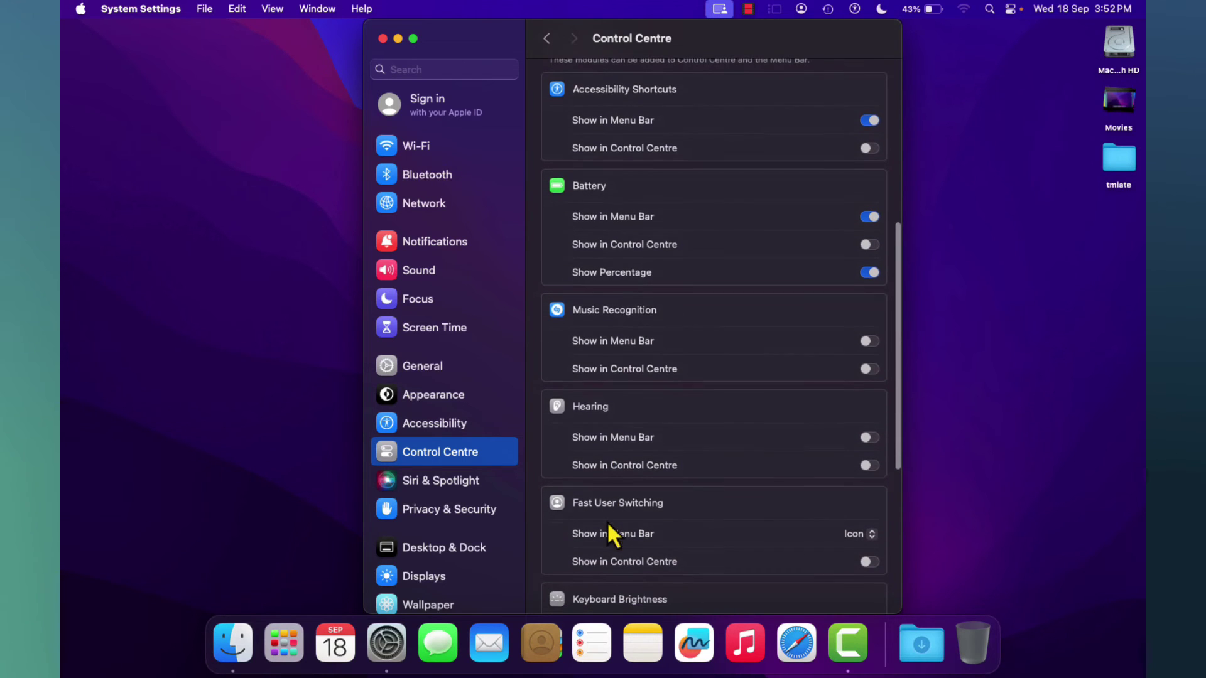
{"action": "scroll", "coordinate": [597, 408], "scroll_direction": "down", "scroll_amount": 2}
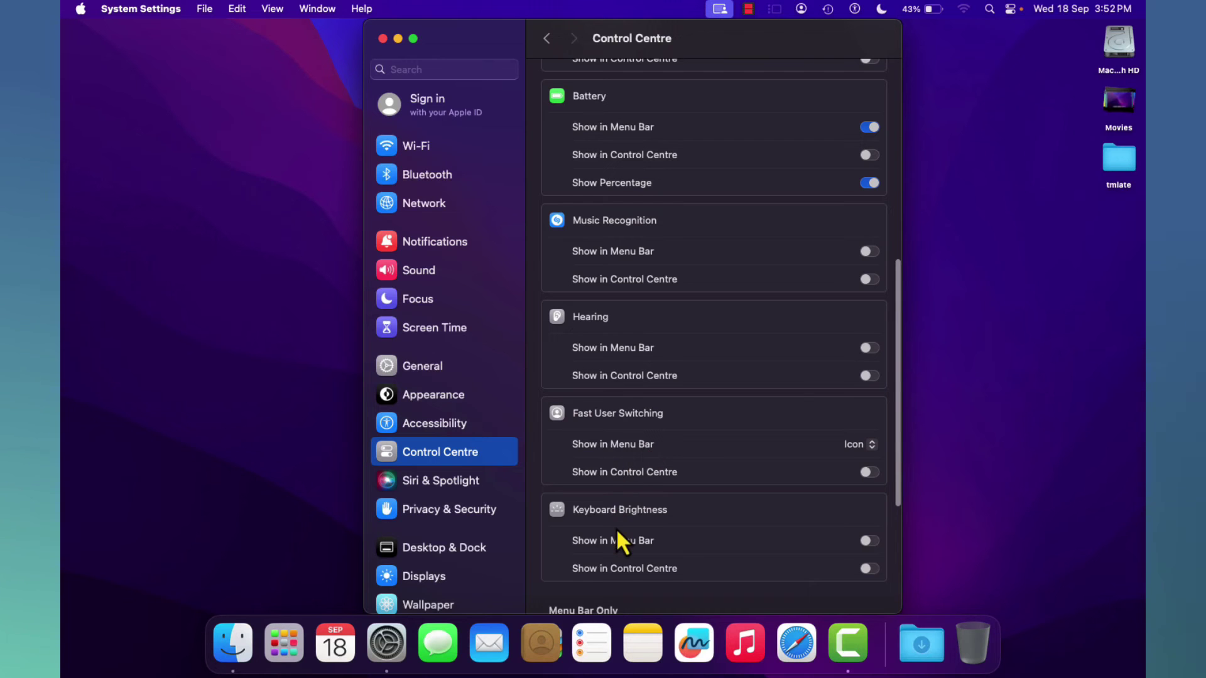
{"action": "scroll", "coordinate": [616, 531], "scroll_direction": "down", "scroll_amount": 2}
{"action": "scroll", "coordinate": [667, 458], "scroll_direction": "down", "scroll_amount": 5}
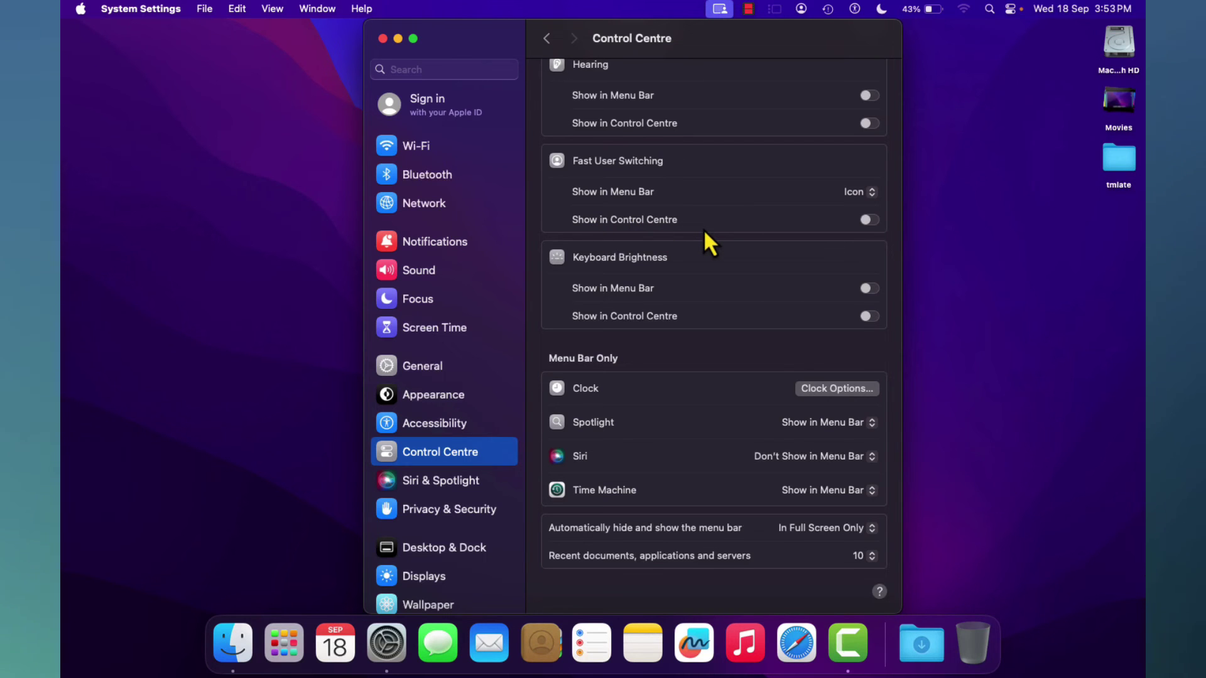
{"action": "scroll", "coordinate": [704, 231], "scroll_direction": "down", "scroll_amount": 1}
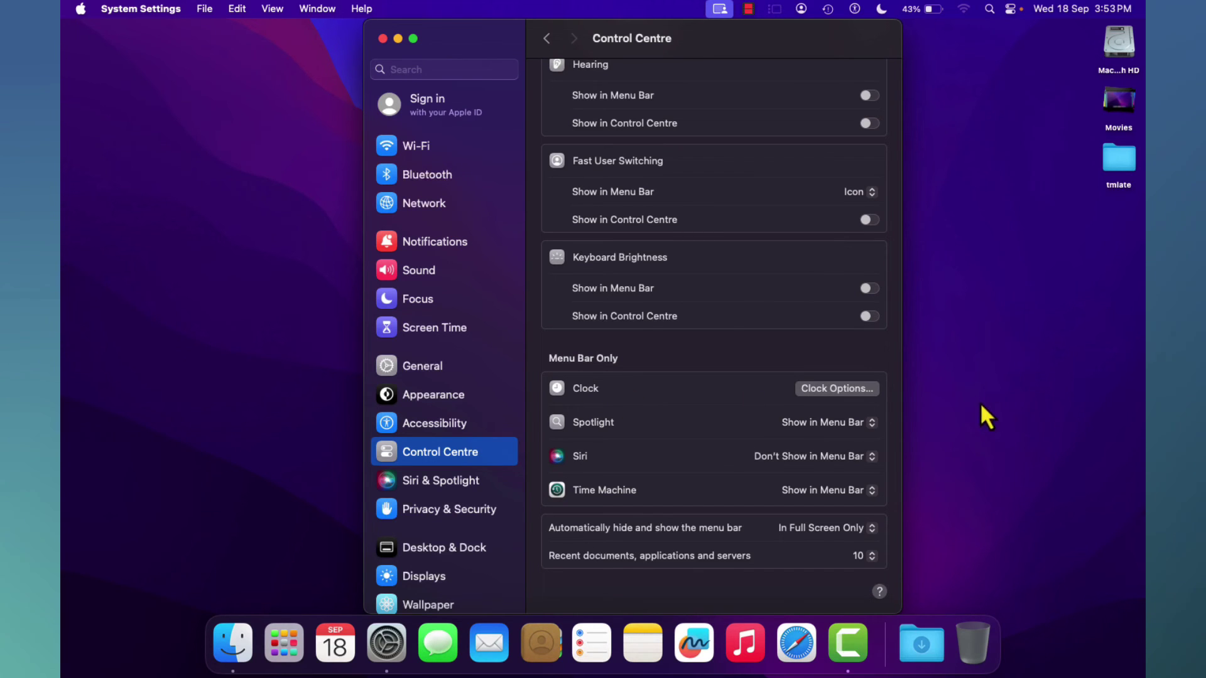
{"action": "left_click", "coordinate": [831, 389]}
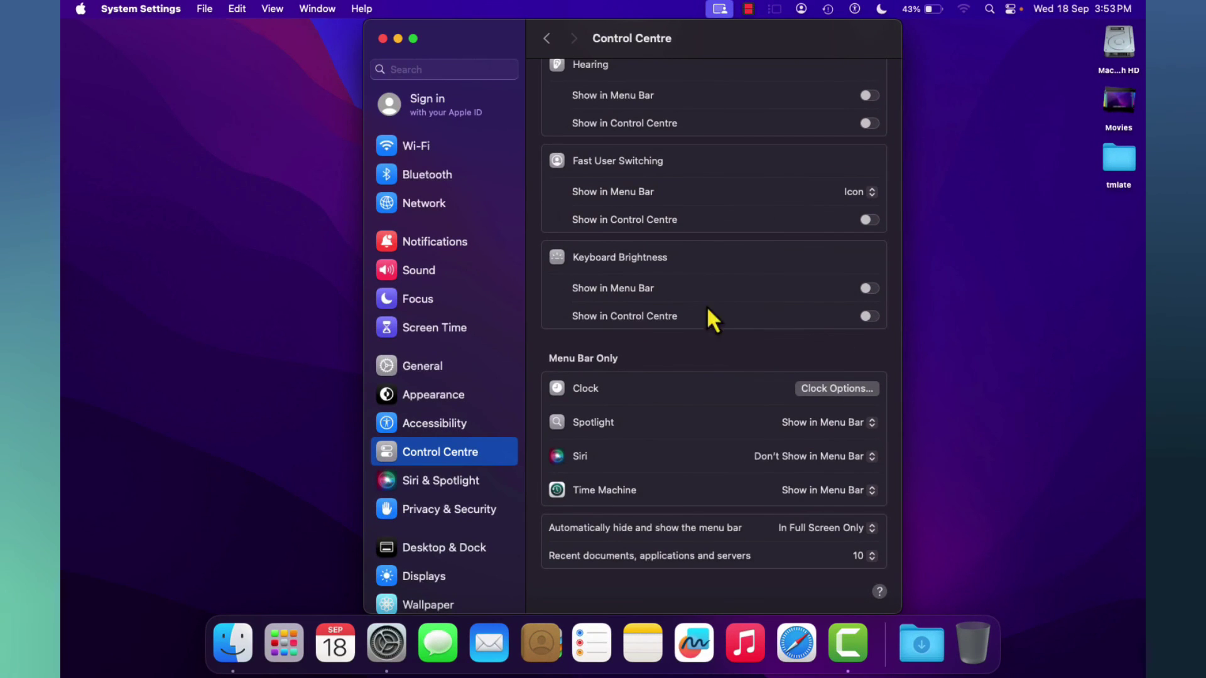
{"action": "left_click", "coordinate": [852, 428]}
{"action": "left_click", "coordinate": [849, 423]}
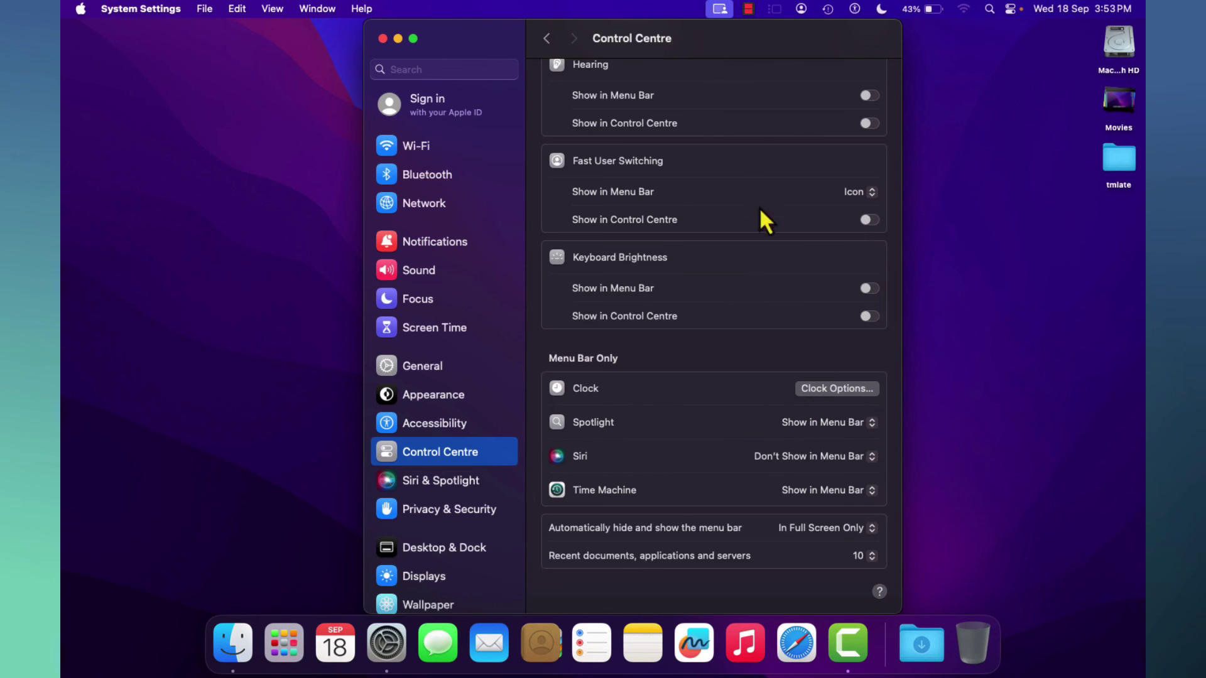
{"action": "scroll", "coordinate": [734, 327], "scroll_direction": "up", "scroll_amount": 10}
{"action": "scroll", "coordinate": [733, 324], "scroll_direction": "up", "scroll_amount": 2}
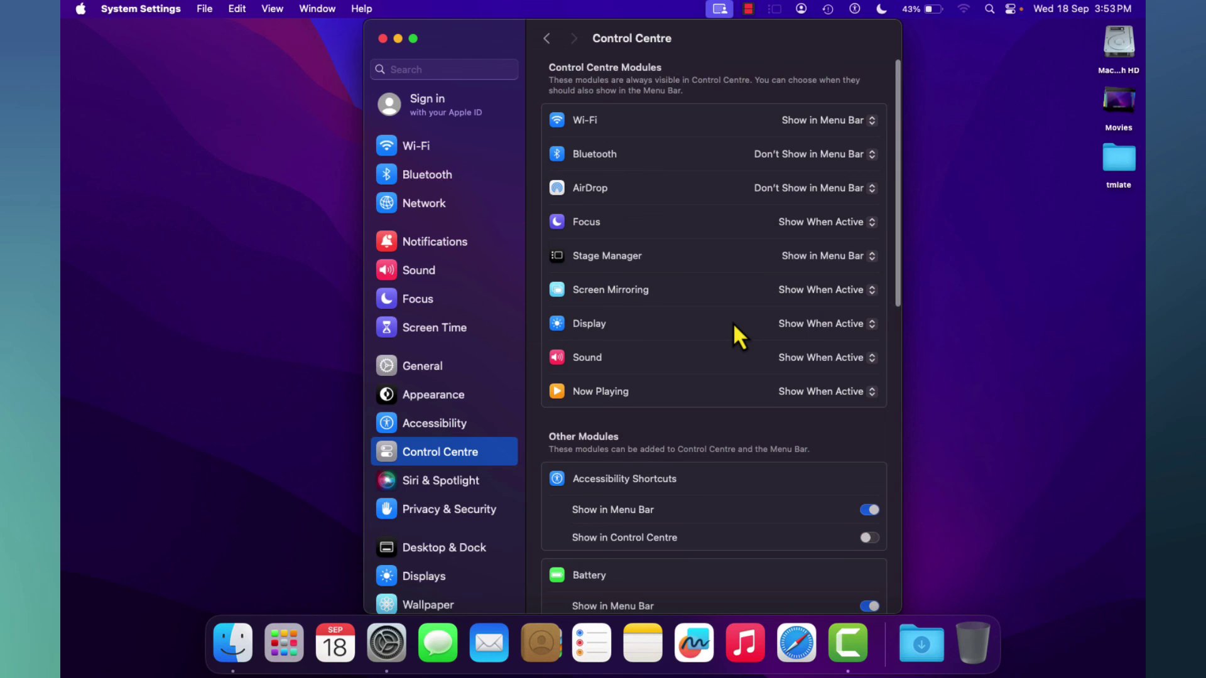